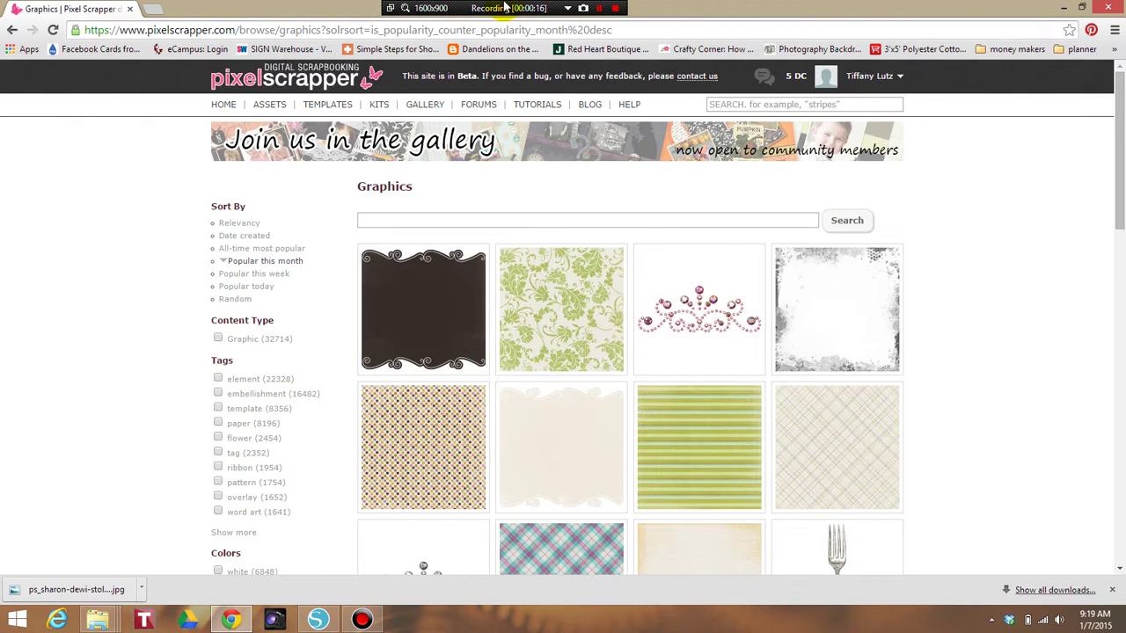
Step: Dismiss the recorder toolbar, its tray notification and Chrome's recent-downloads bar
{"action": "left_click", "coordinate": [568, 9]}
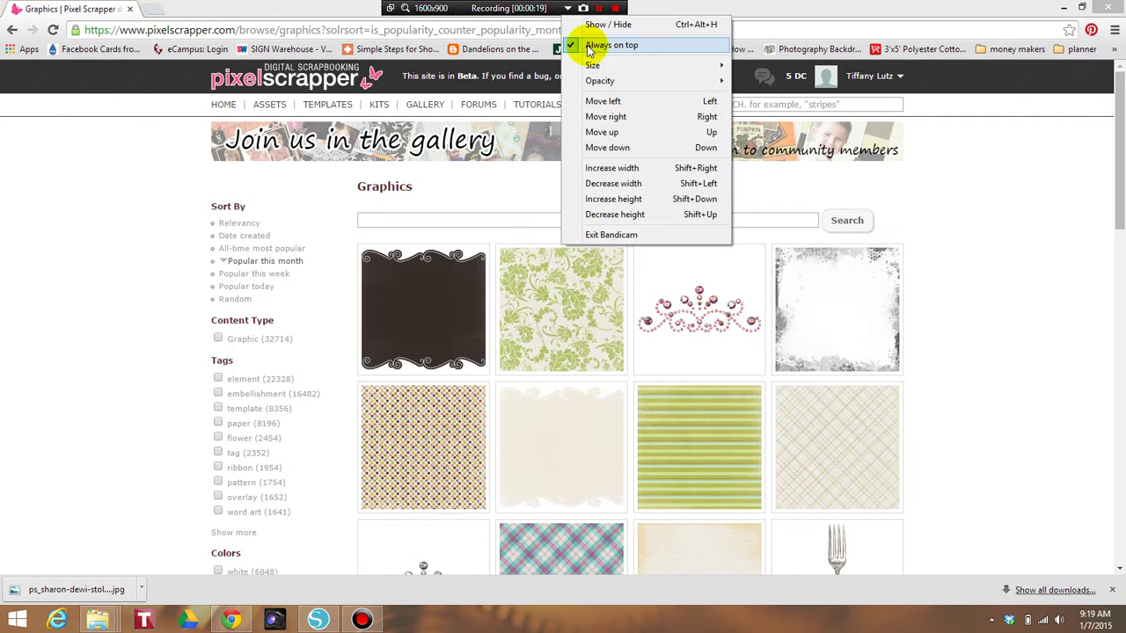
{"action": "left_click", "coordinate": [607, 24]}
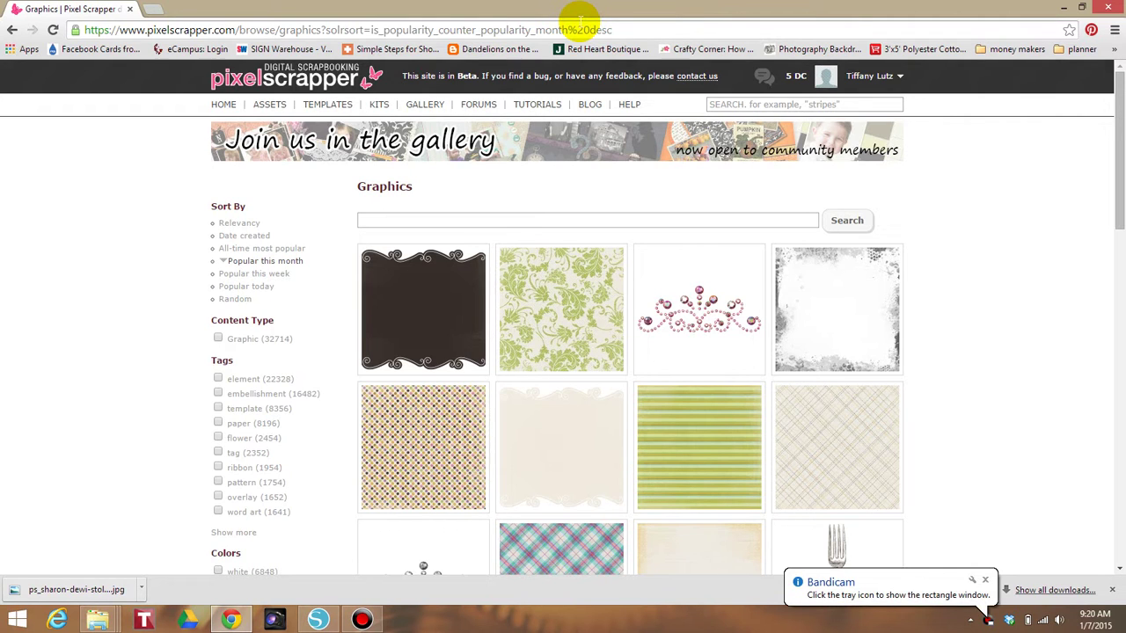
{"action": "left_click", "coordinate": [985, 580]}
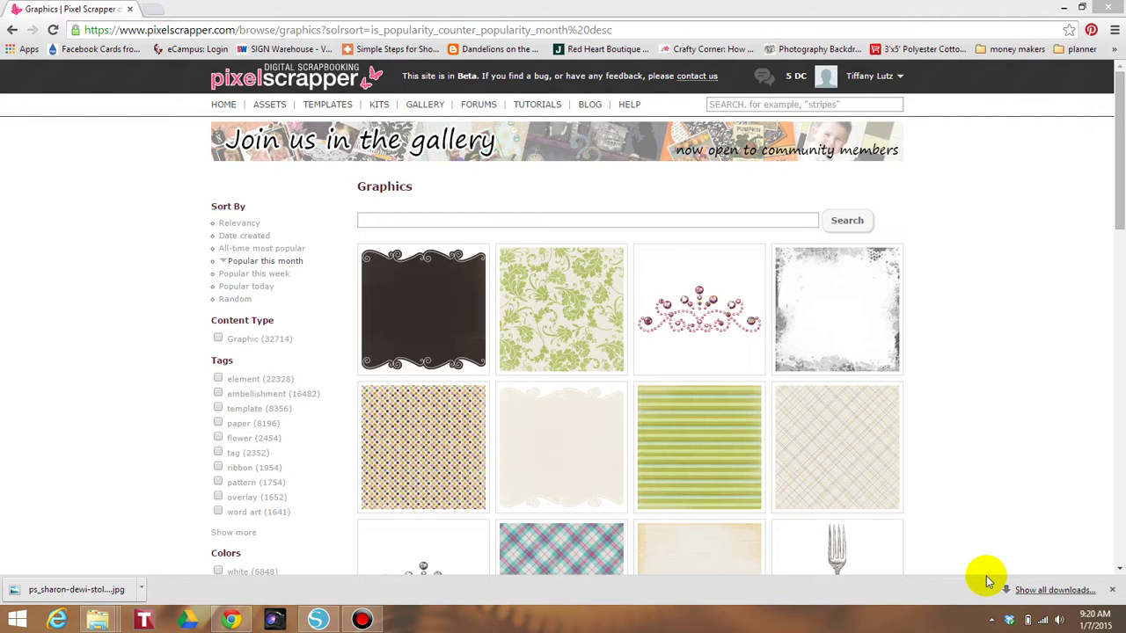
{"action": "left_click", "coordinate": [1113, 592]}
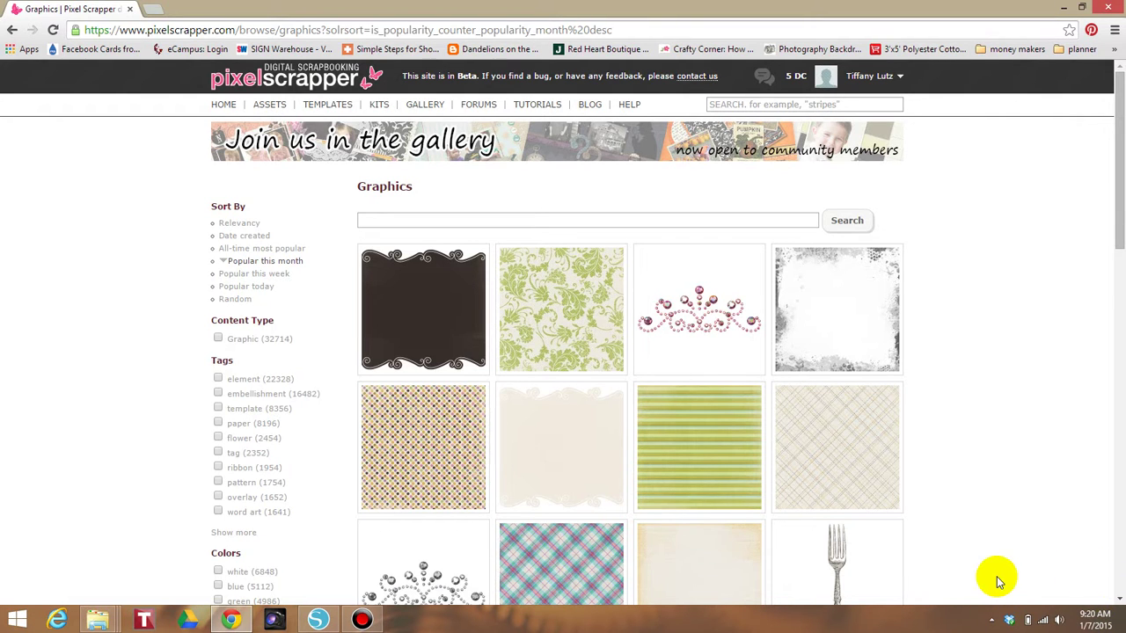
Step: Browse the popular-this-month Graphics grid and open the Garden Party Pink Plaid Paper
{"action": "scroll", "coordinate": [997, 581], "scroll_direction": "down", "scroll_amount": 2}
{"action": "scroll", "coordinate": [997, 581], "scroll_direction": "up", "scroll_amount": 2}
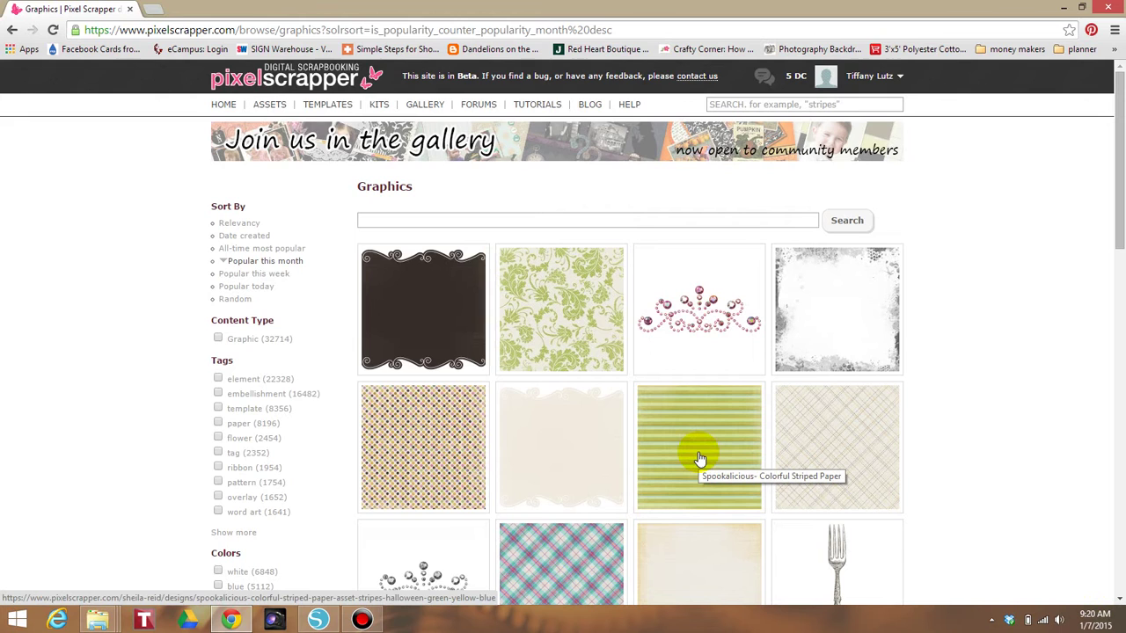
{"action": "scroll", "coordinate": [700, 458], "scroll_direction": "down", "scroll_amount": 3}
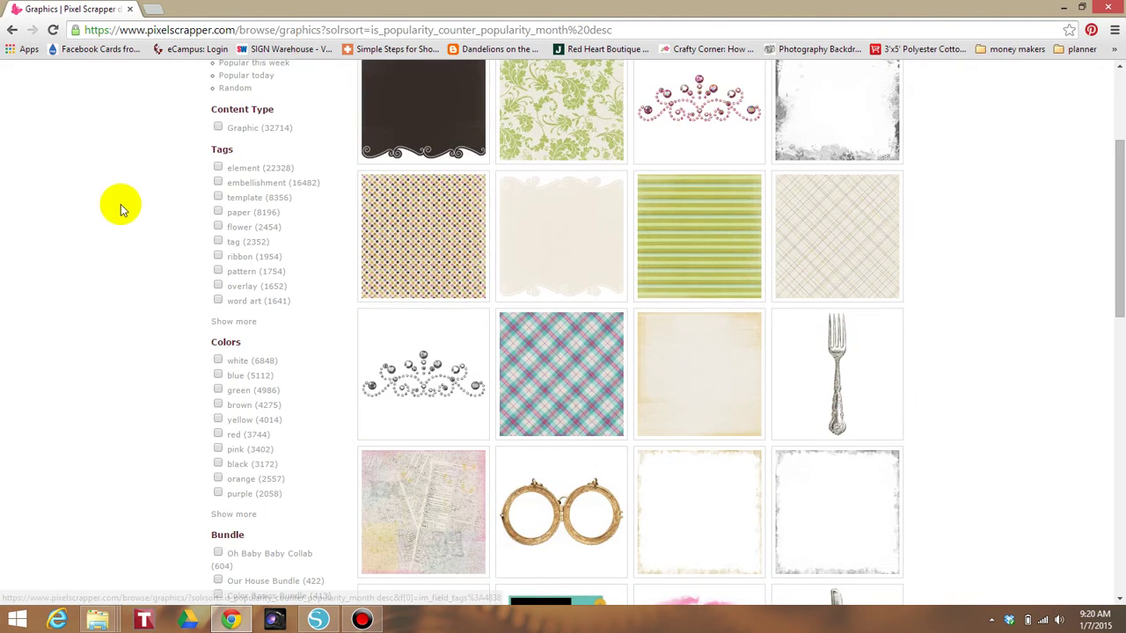
{"action": "left_click", "coordinate": [591, 391]}
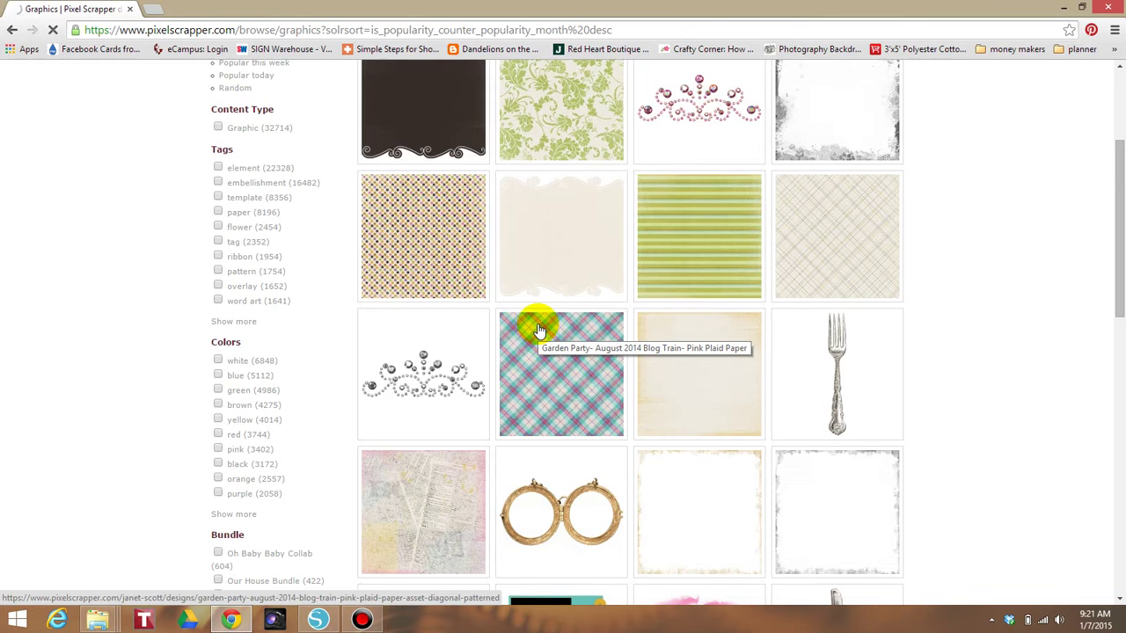
Step: Download the Pink Plaid Paper from its design page
{"action": "left_click", "coordinate": [572, 430]}
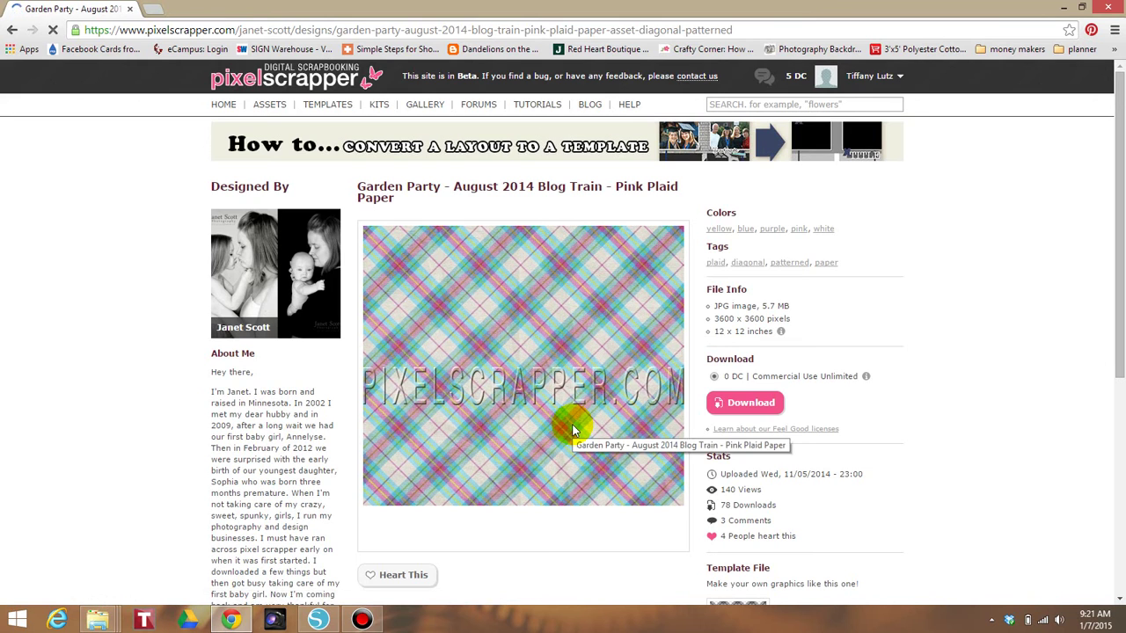
{"action": "scroll", "coordinate": [572, 314], "scroll_direction": "down", "scroll_amount": 1}
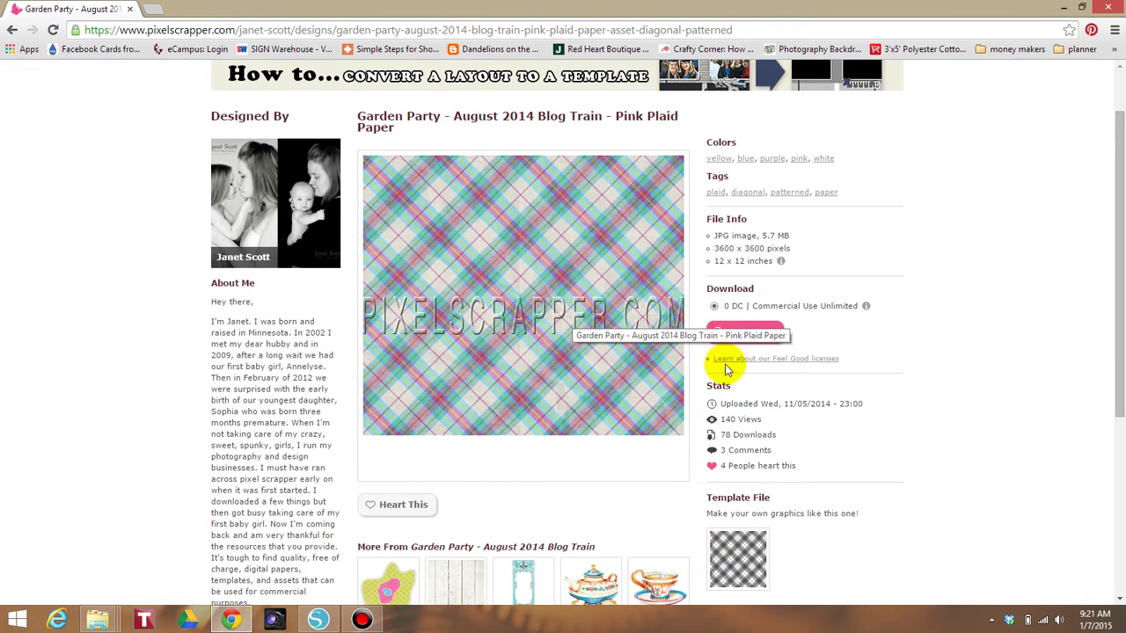
{"action": "left_click", "coordinate": [750, 333]}
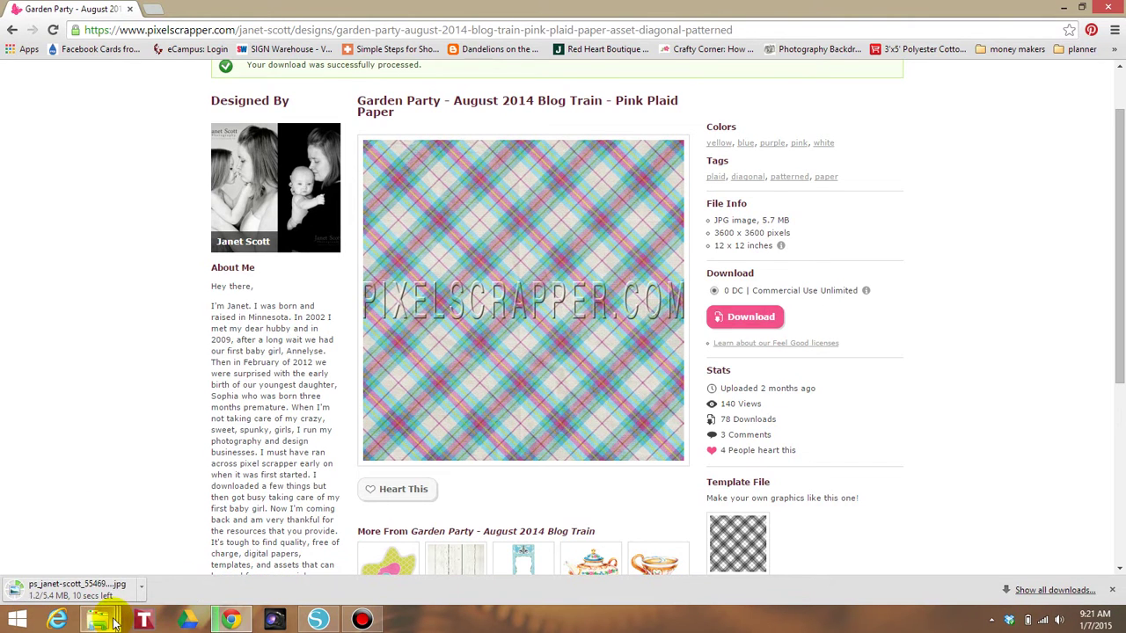
Step: Close the duplicate Downloads and Bandicam Explorer windows, leaving the Downloads folder in front
{"action": "mouse_move", "coordinate": [98, 622]}
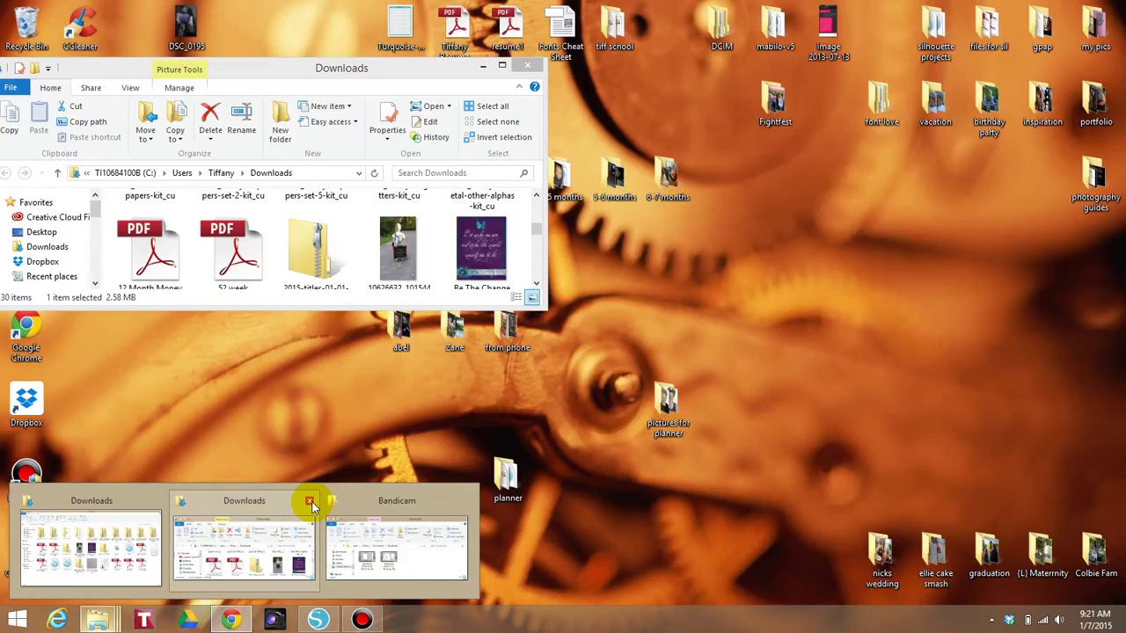
{"action": "left_click", "coordinate": [312, 506]}
{"action": "left_click", "coordinate": [309, 500]}
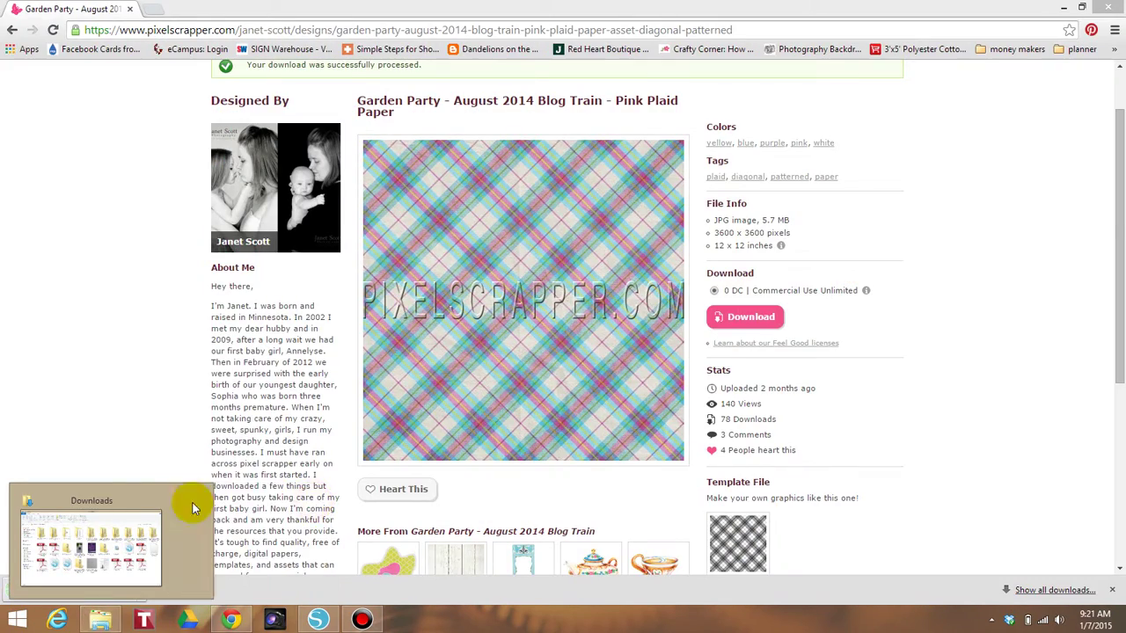
{"action": "left_click", "coordinate": [132, 500]}
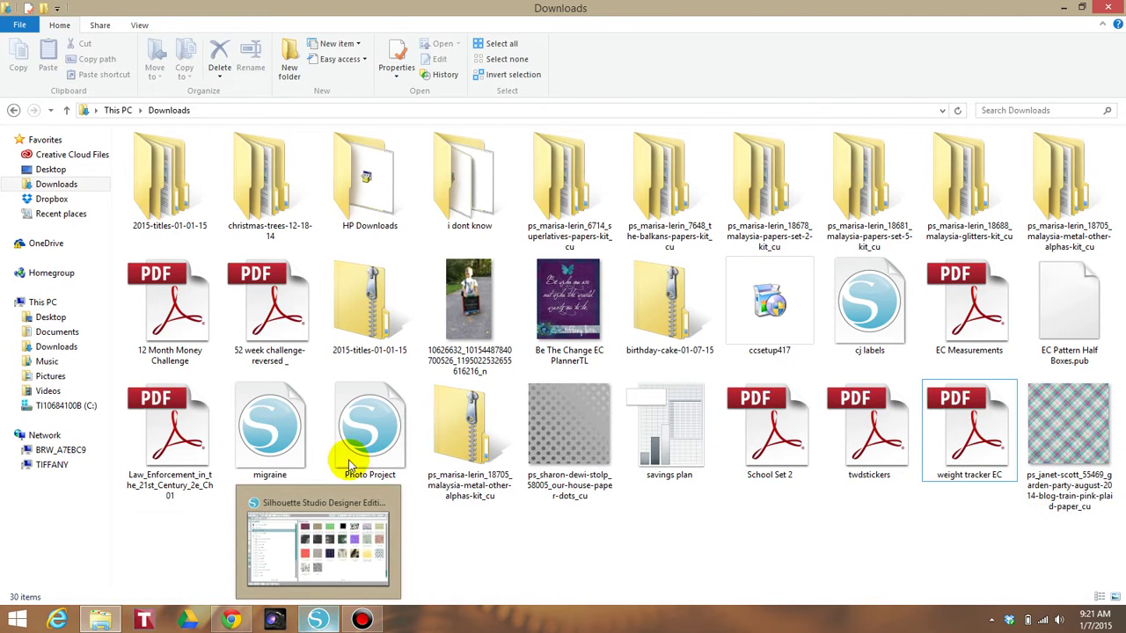
Step: Snap the Downloads folder to the left half and Silhouette Studio to the right half
{"action": "left_click_drag", "start_coordinate": [381, 7], "coordinate": [2, 35]}
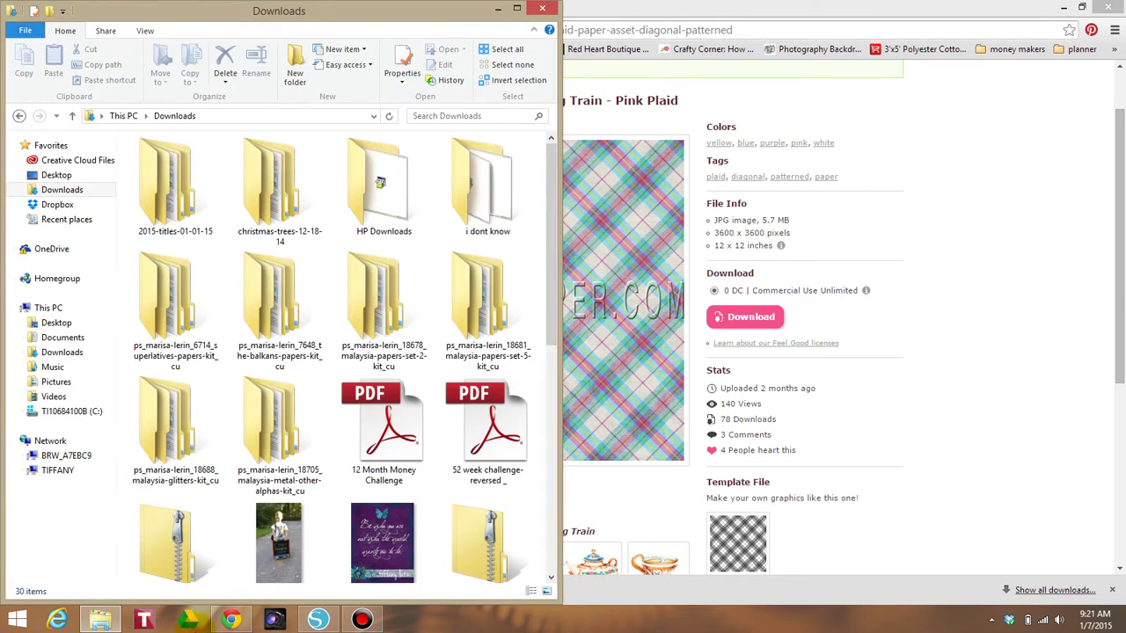
{"action": "left_click", "coordinate": [317, 620]}
{"action": "left_click_drag", "start_coordinate": [495, 13], "coordinate": [464, 7]}
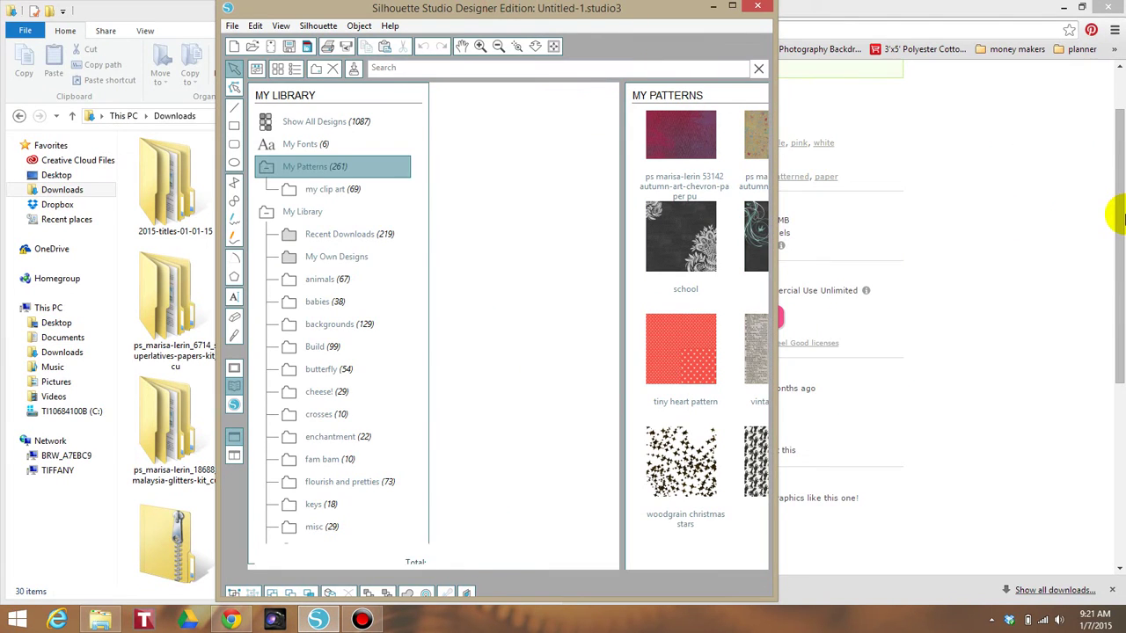
{"action": "left_click_drag", "start_coordinate": [684, 11], "coordinate": [1124, 29]}
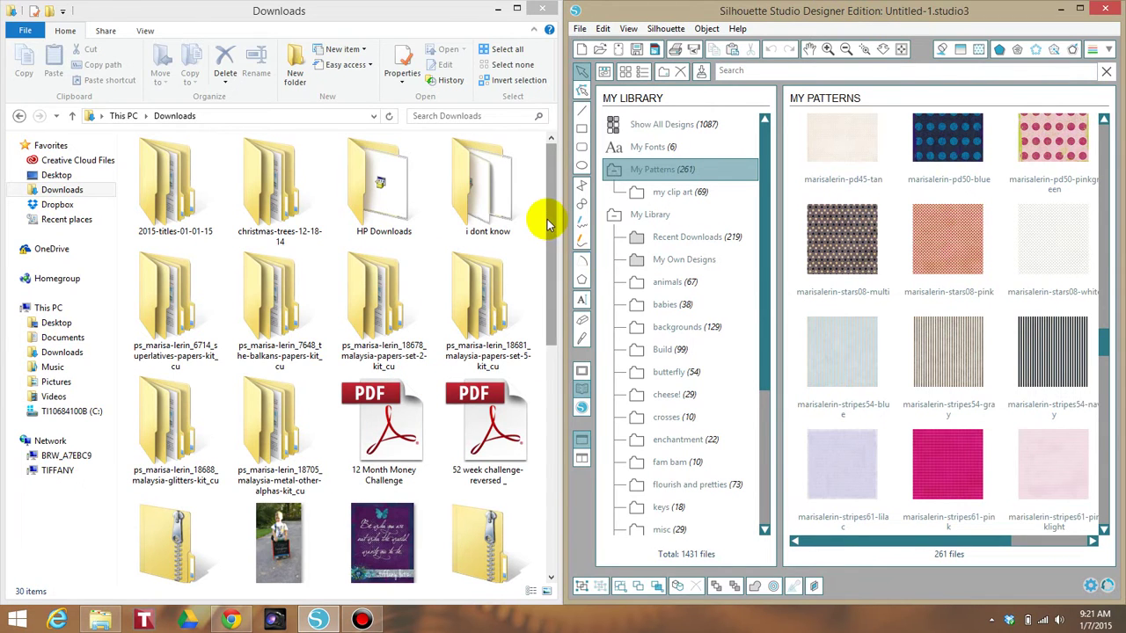
Step: Drag the plaid JPG from Downloads into My Patterns, bringing it to 262 files
{"action": "left_click_drag", "start_coordinate": [548, 221], "coordinate": [578, 483]}
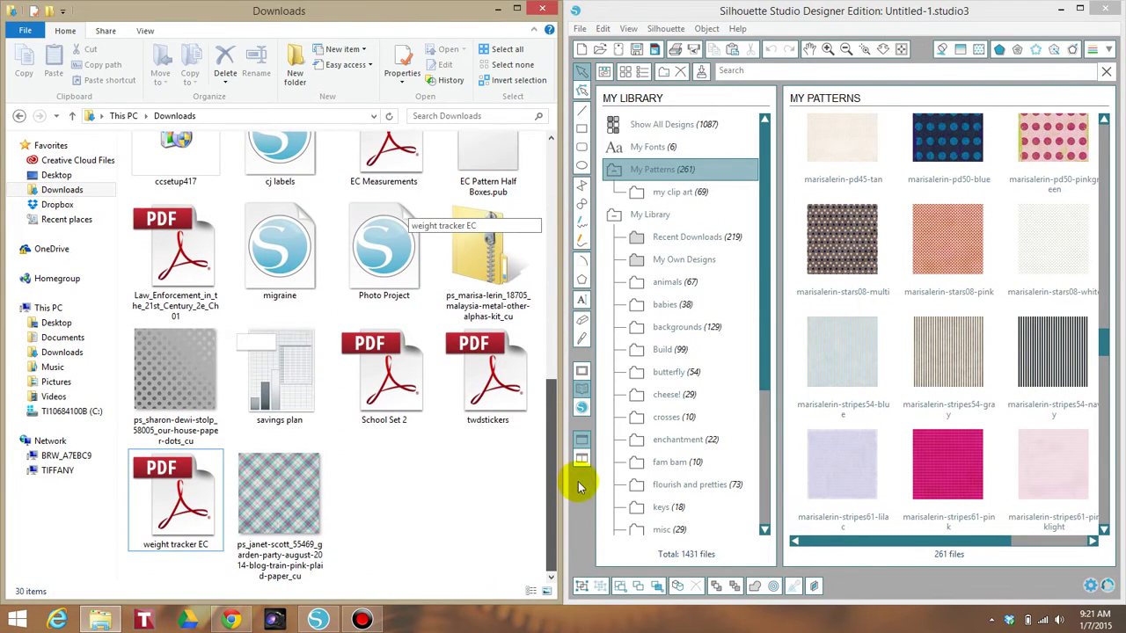
{"action": "left_click", "coordinate": [299, 483]}
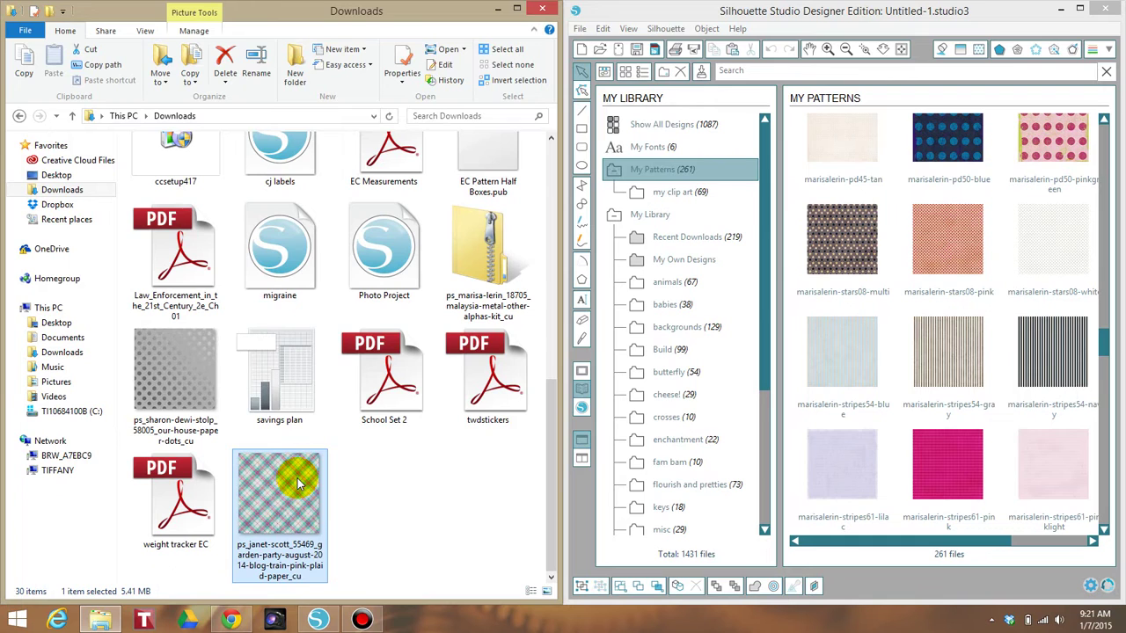
{"action": "left_click_drag", "start_coordinate": [299, 482], "coordinate": [874, 322]}
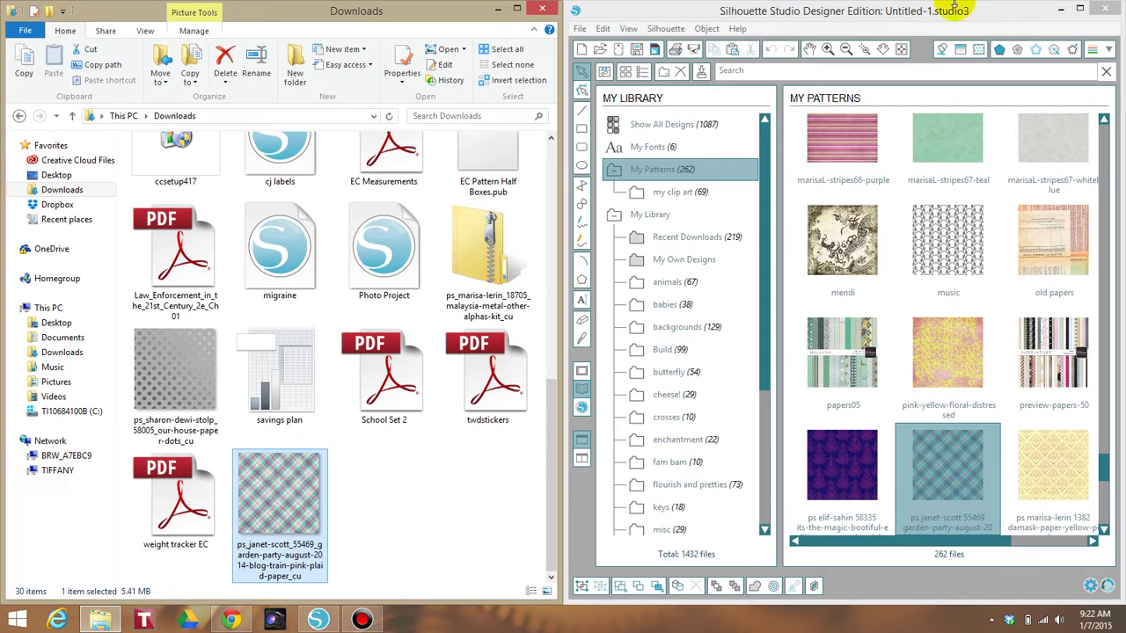
Step: Maximize Silhouette Studio and choose File > Import > Import to Library
{"action": "left_click", "coordinate": [877, 16]}
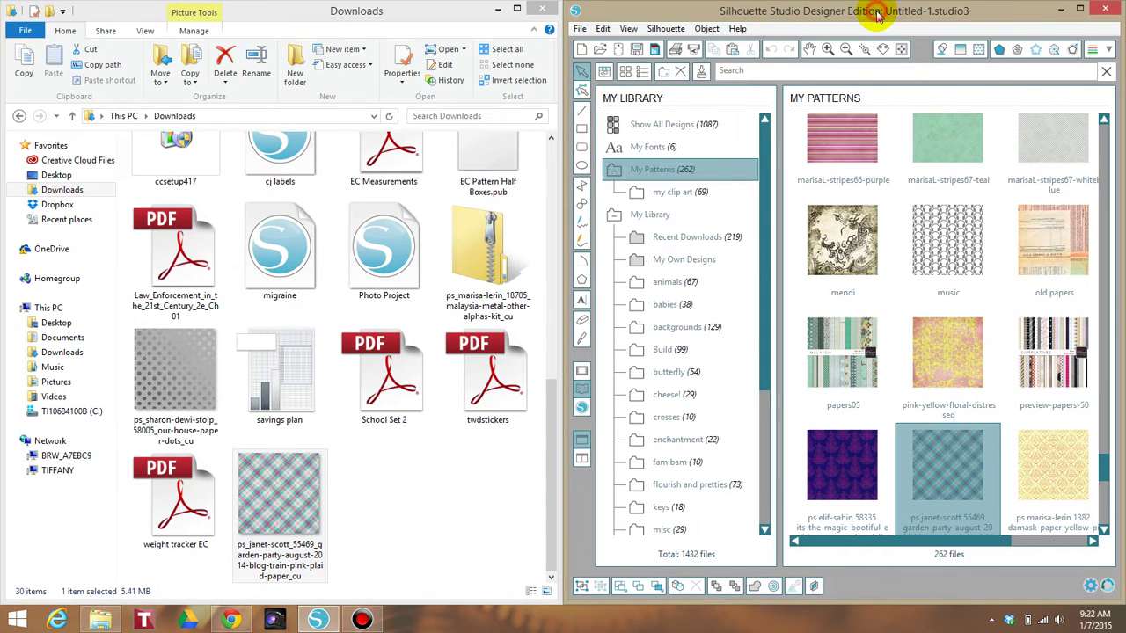
{"action": "left_click", "coordinate": [1080, 9]}
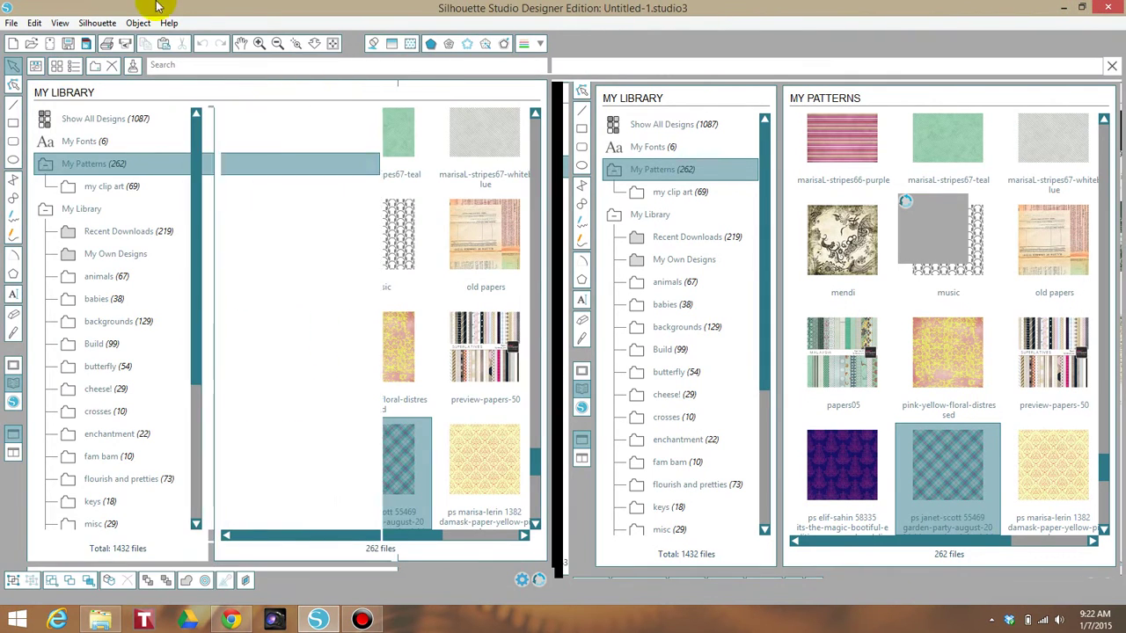
{"action": "left_click", "coordinate": [12, 23]}
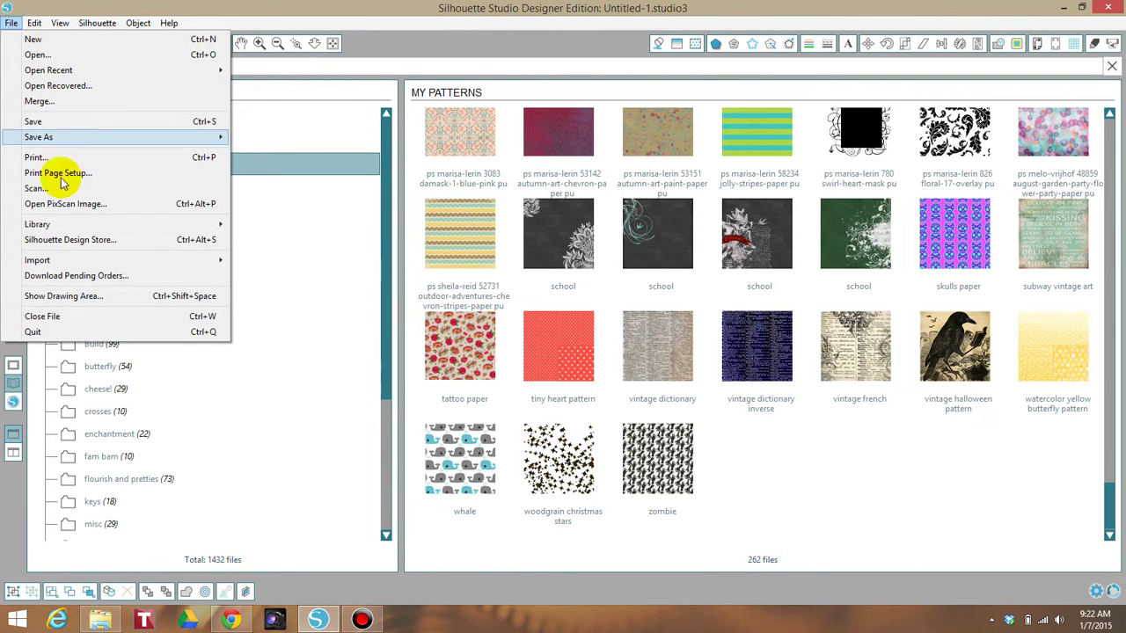
{"action": "mouse_move", "coordinate": [63, 261]}
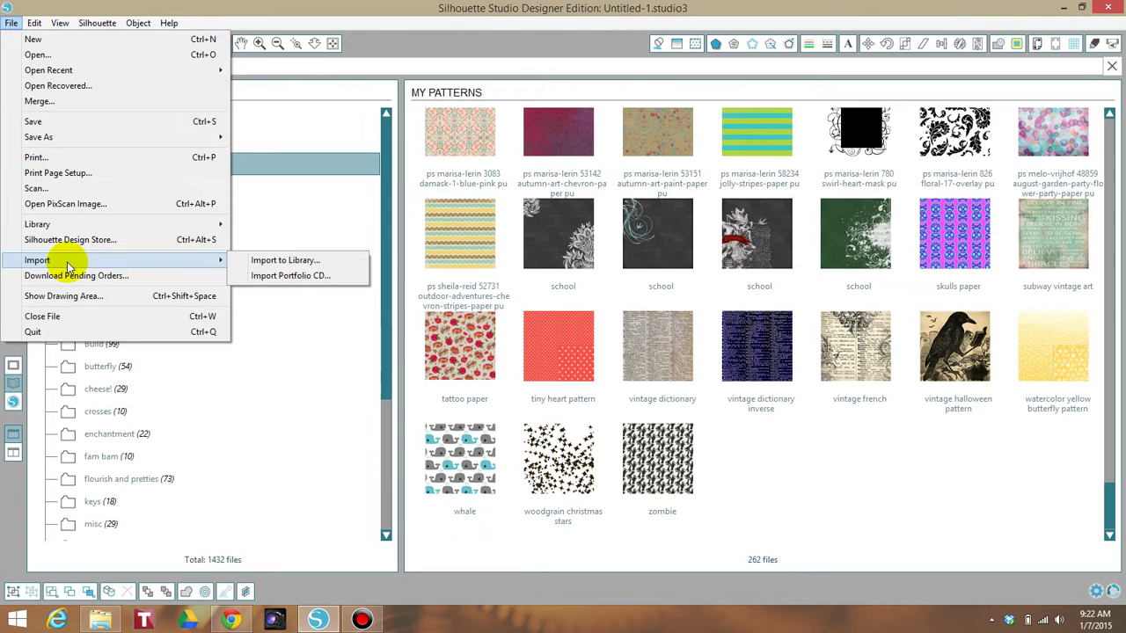
{"action": "left_click", "coordinate": [277, 263]}
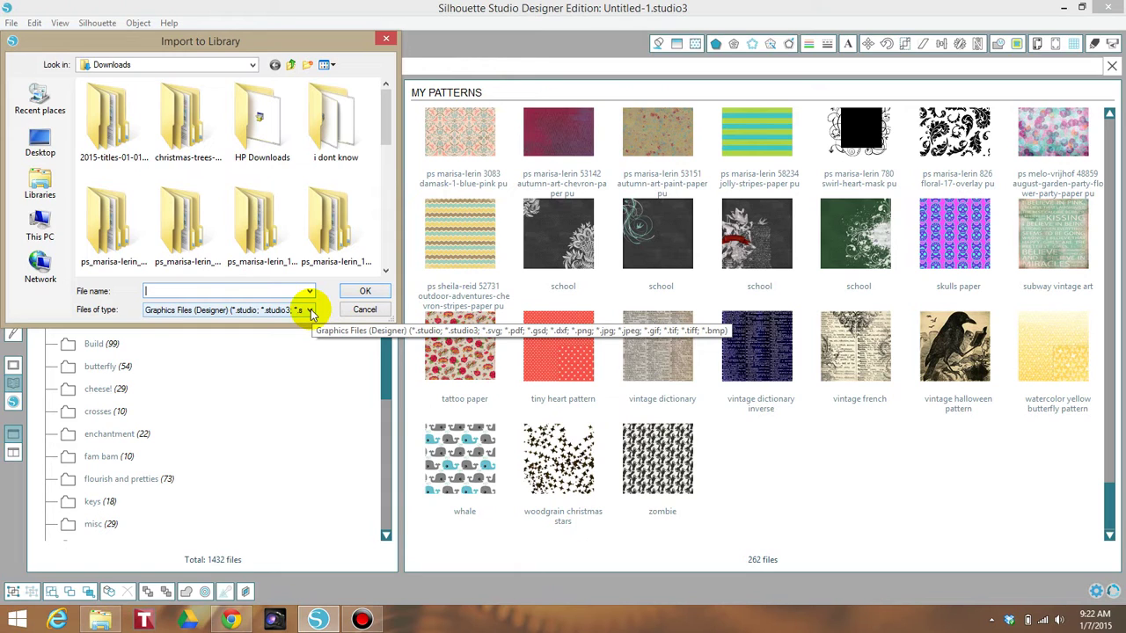
Step: Set Files of type to All Files and import the ps_janet-scott plaid file from Downloads
{"action": "left_click", "coordinate": [310, 312]}
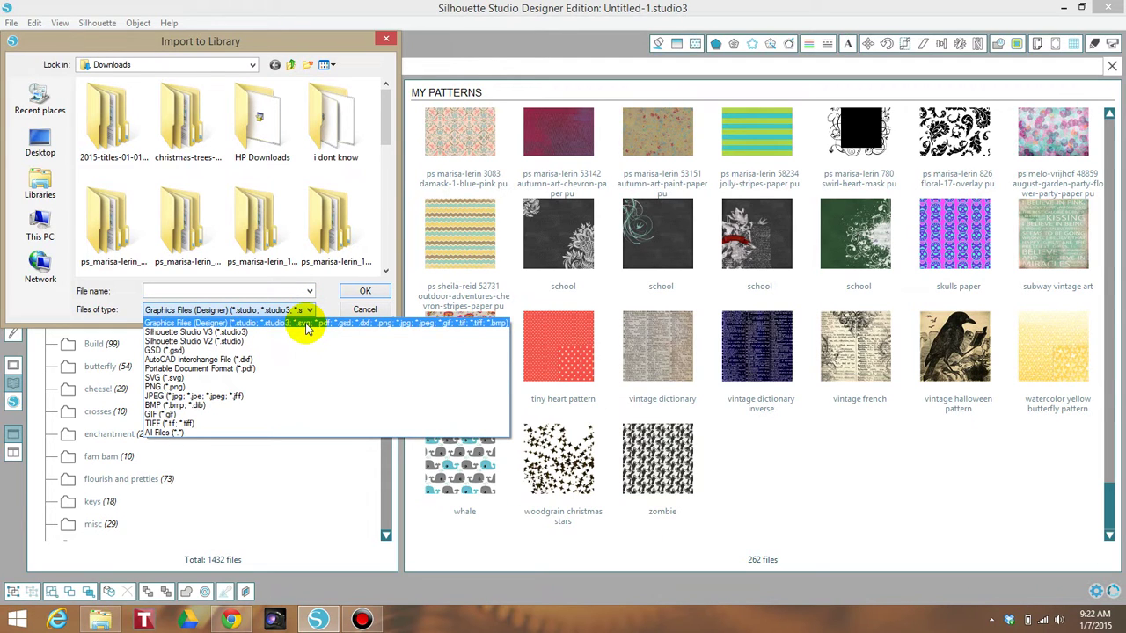
{"action": "left_click", "coordinate": [186, 433]}
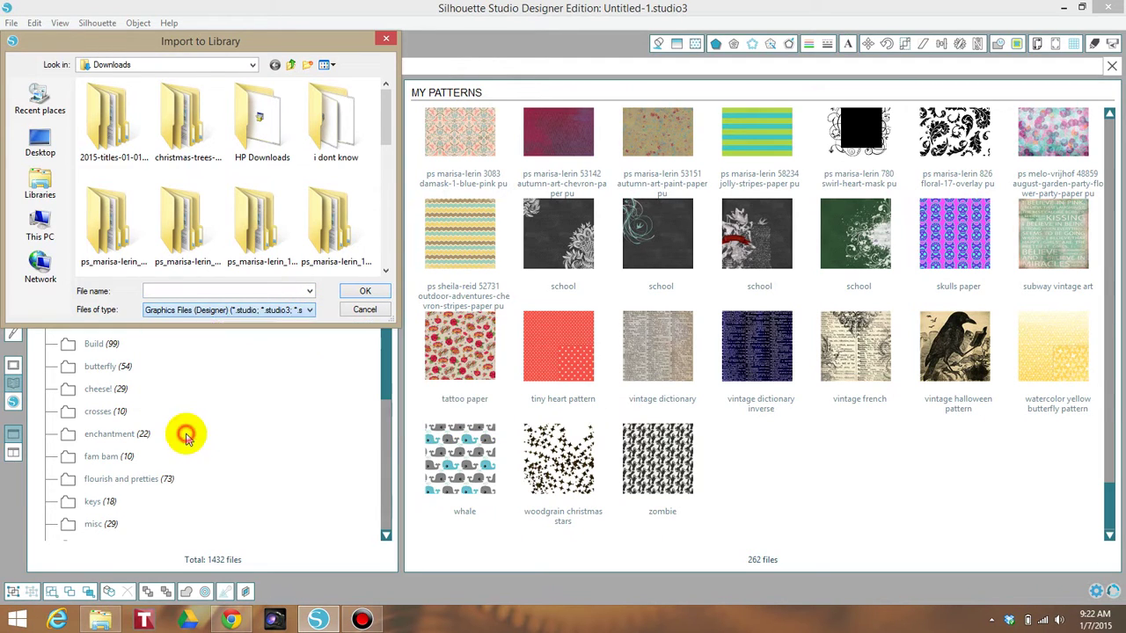
{"action": "left_click", "coordinate": [391, 113]}
{"action": "left_click_drag", "start_coordinate": [391, 113], "coordinate": [385, 243]}
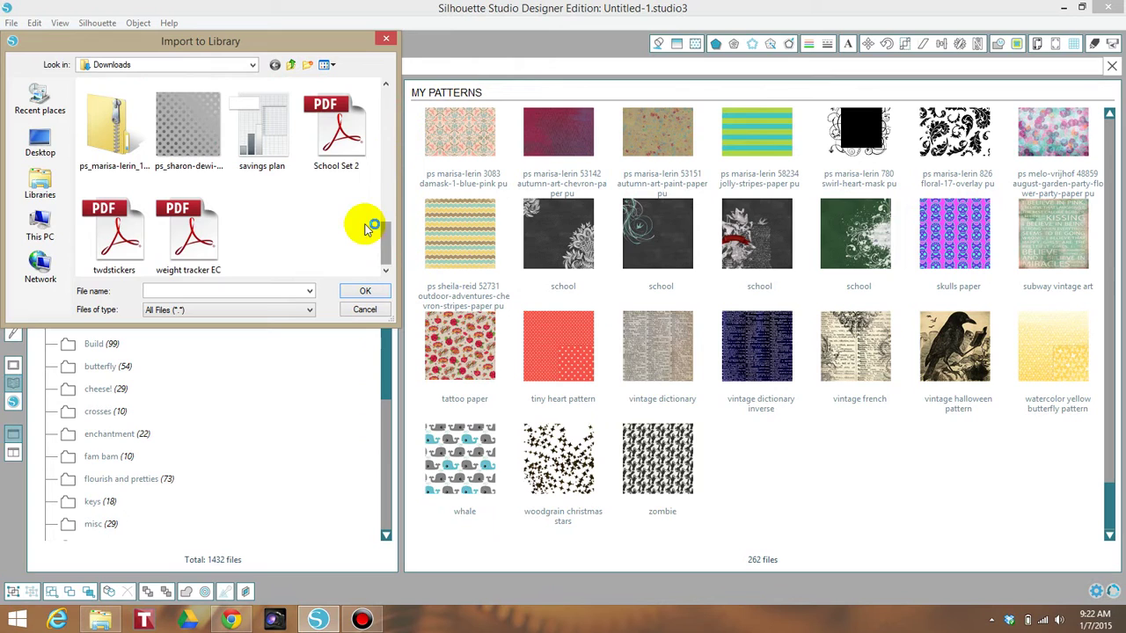
{"action": "left_click", "coordinate": [386, 84]}
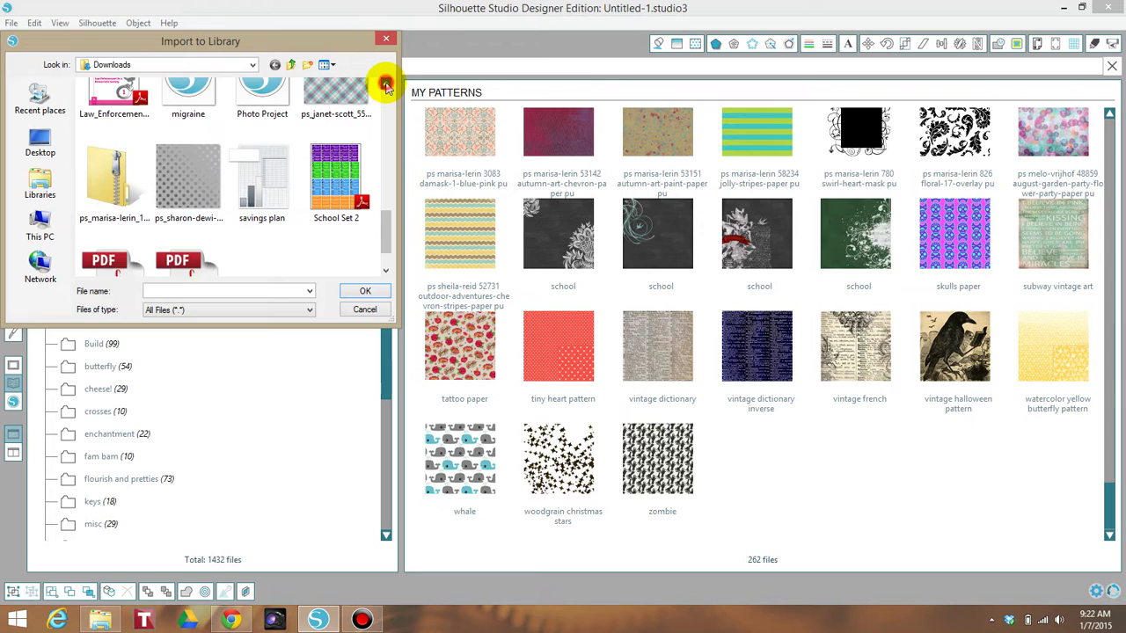
{"action": "left_click", "coordinate": [387, 85]}
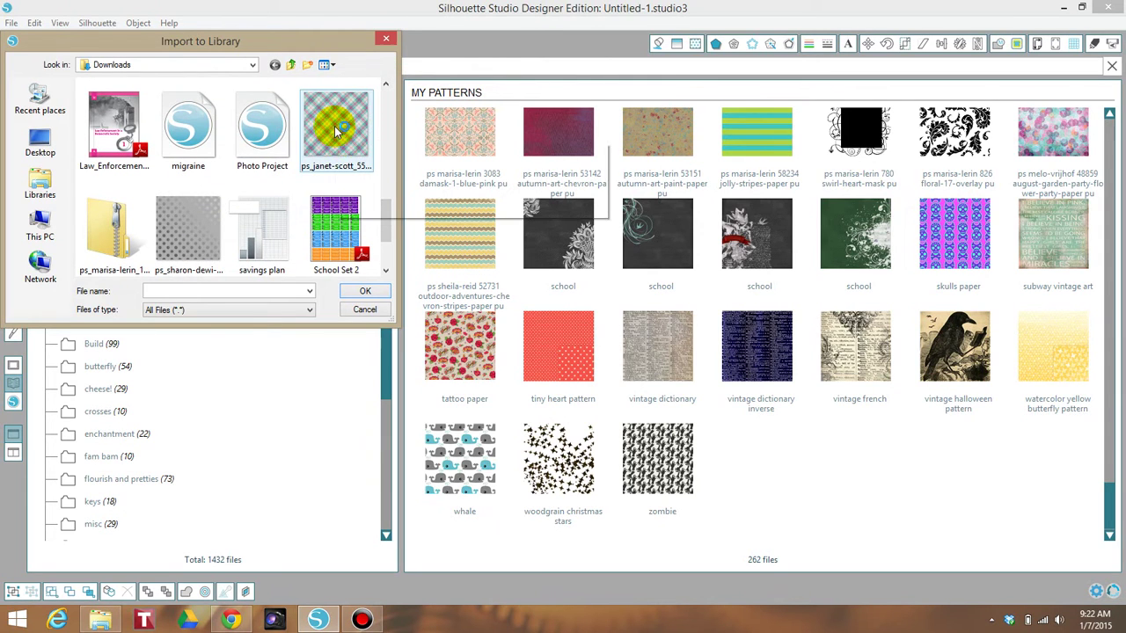
{"action": "left_click", "coordinate": [336, 130]}
{"action": "left_click", "coordinate": [366, 292]}
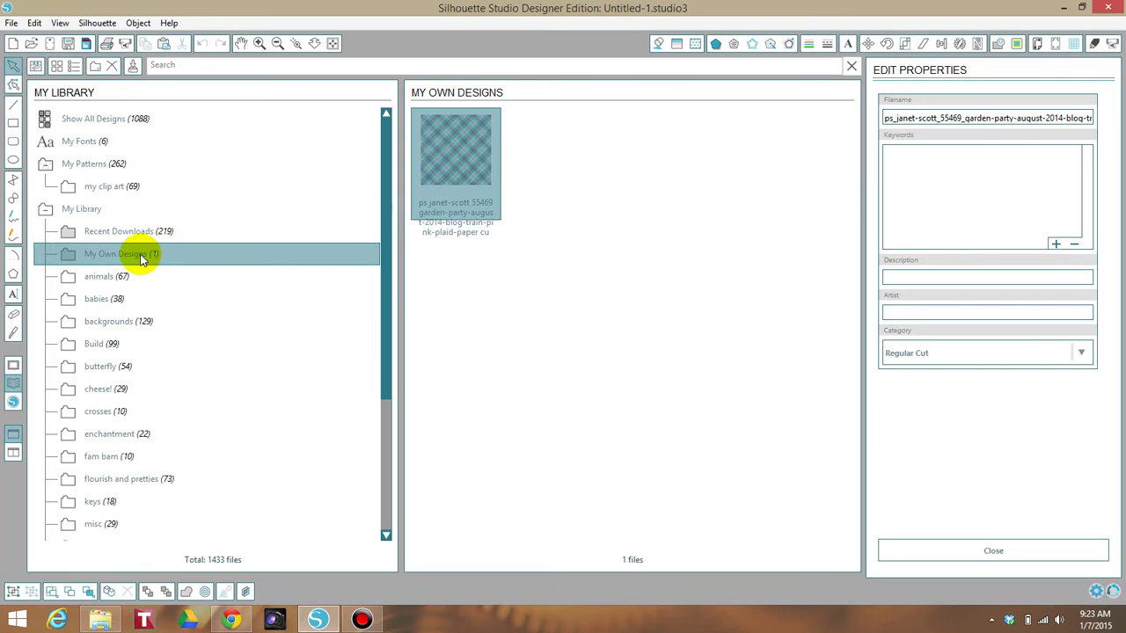
Step: Move the plaid design from My Own Designs into My Patterns and locate it there
{"action": "left_click_drag", "start_coordinate": [227, 170], "coordinate": [119, 168]}
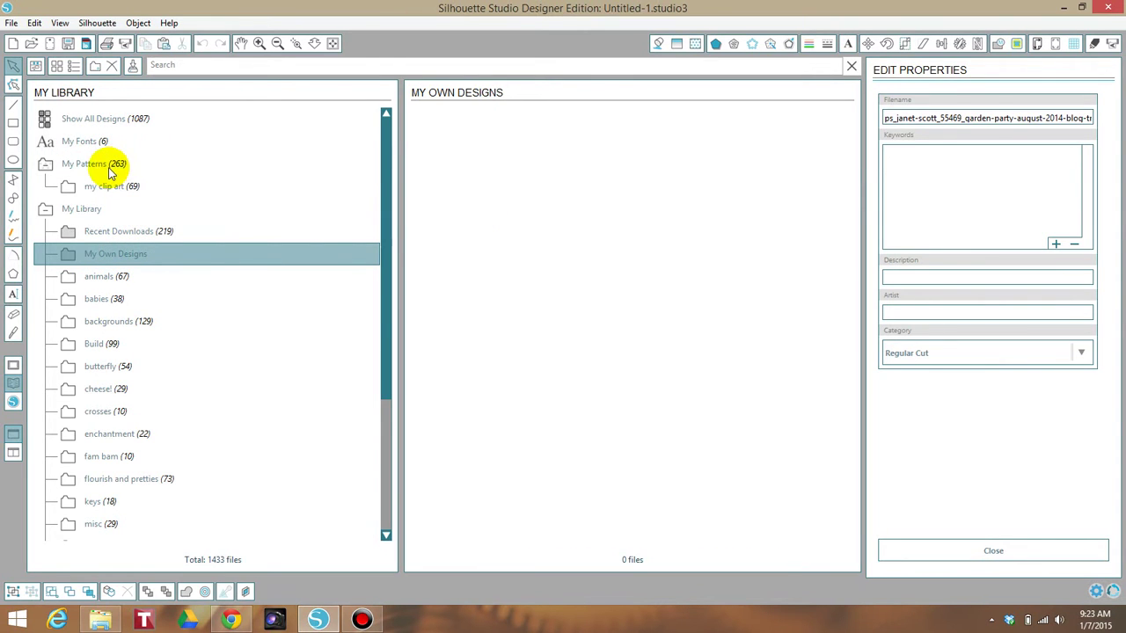
{"action": "left_click", "coordinate": [109, 167]}
{"action": "left_click_drag", "start_coordinate": [847, 123], "coordinate": [862, 457]}
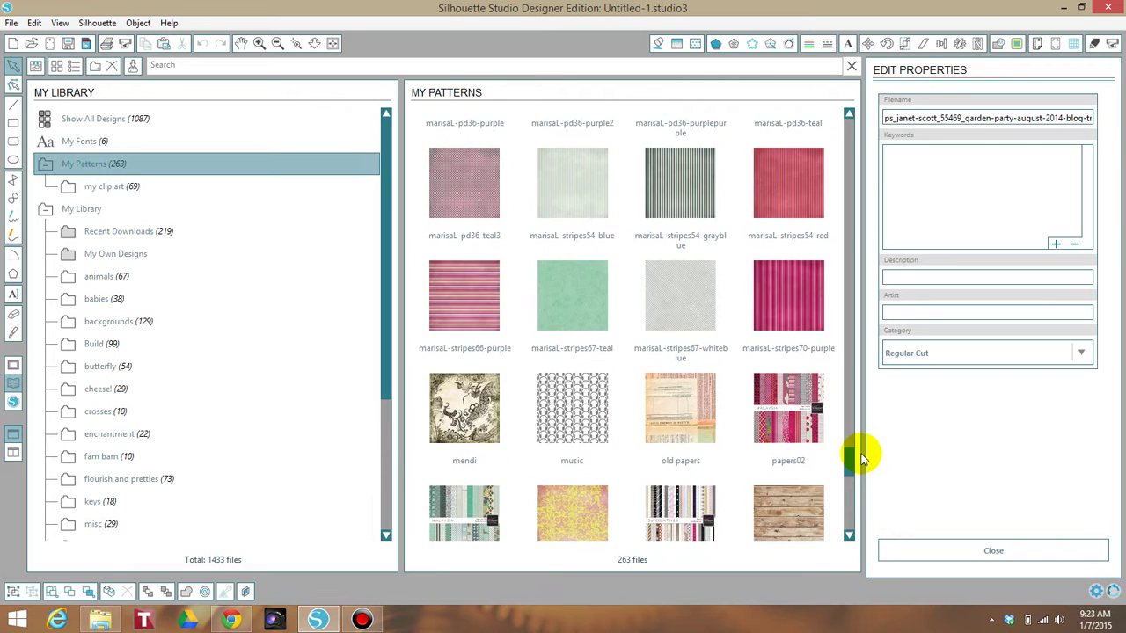
{"action": "scroll", "coordinate": [853, 468], "scroll_direction": "down", "scroll_amount": 2}
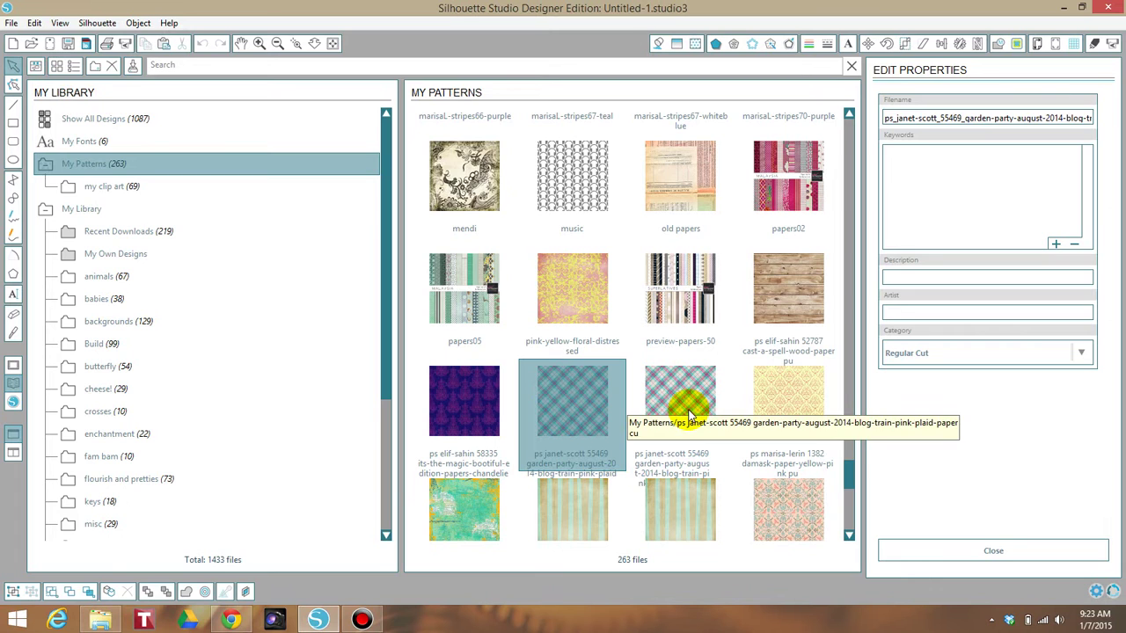
Step: Delete the duplicate plaid tile and the duplicate marisa-lerin 2179 stripes tile
{"action": "scroll", "coordinate": [689, 413], "scroll_direction": "down", "scroll_amount": 1}
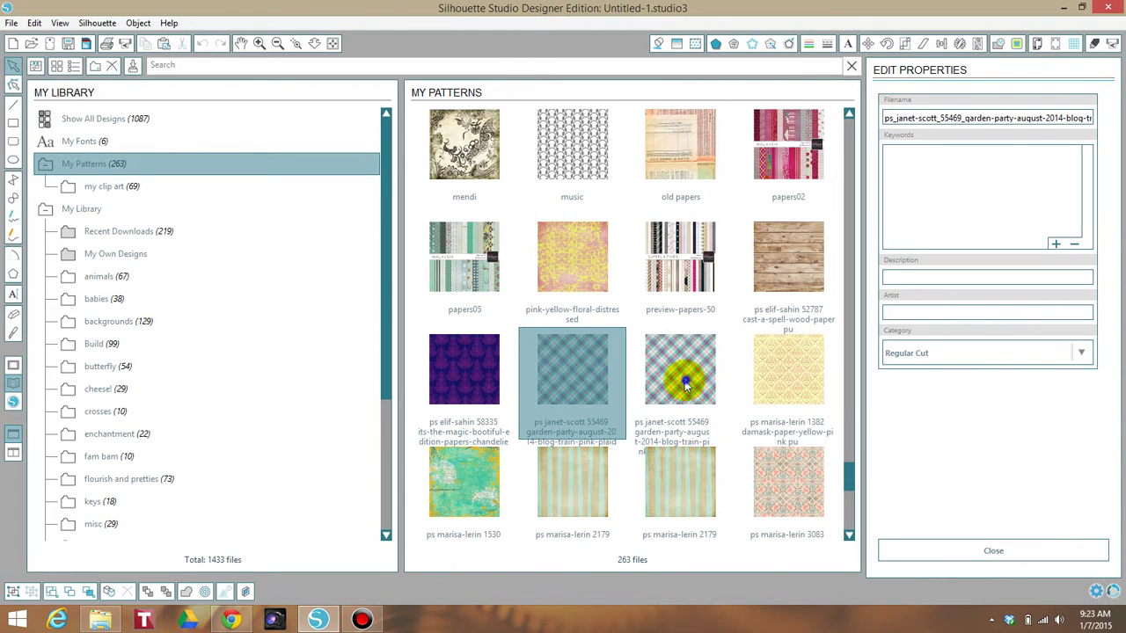
{"action": "right_click", "coordinate": [686, 384]}
{"action": "left_click", "coordinate": [708, 389]}
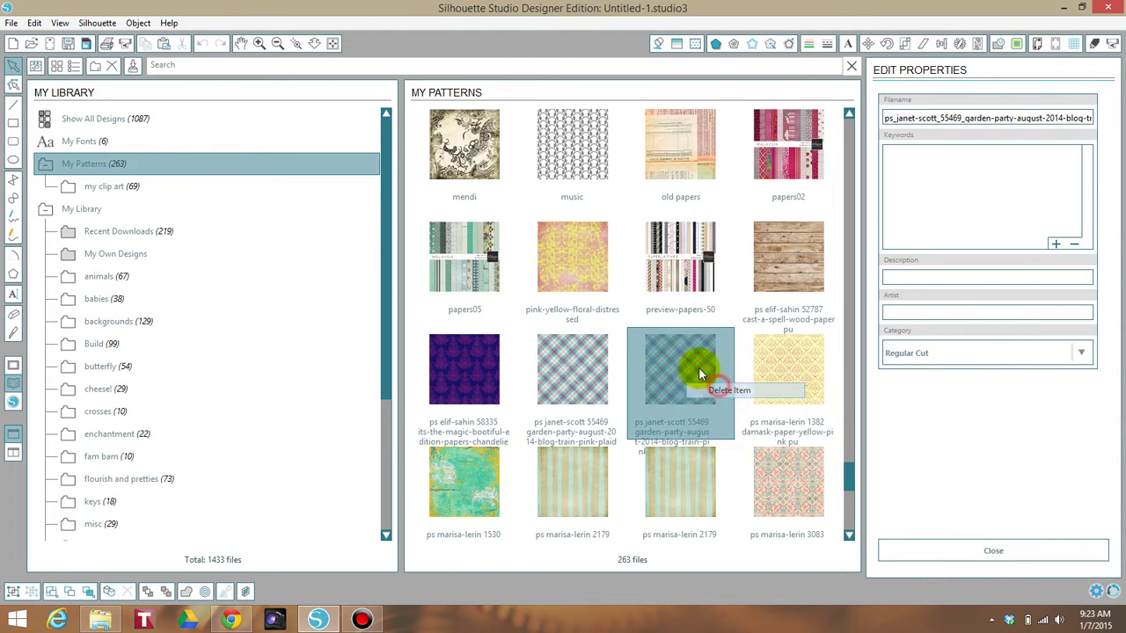
{"action": "right_click", "coordinate": [583, 472]}
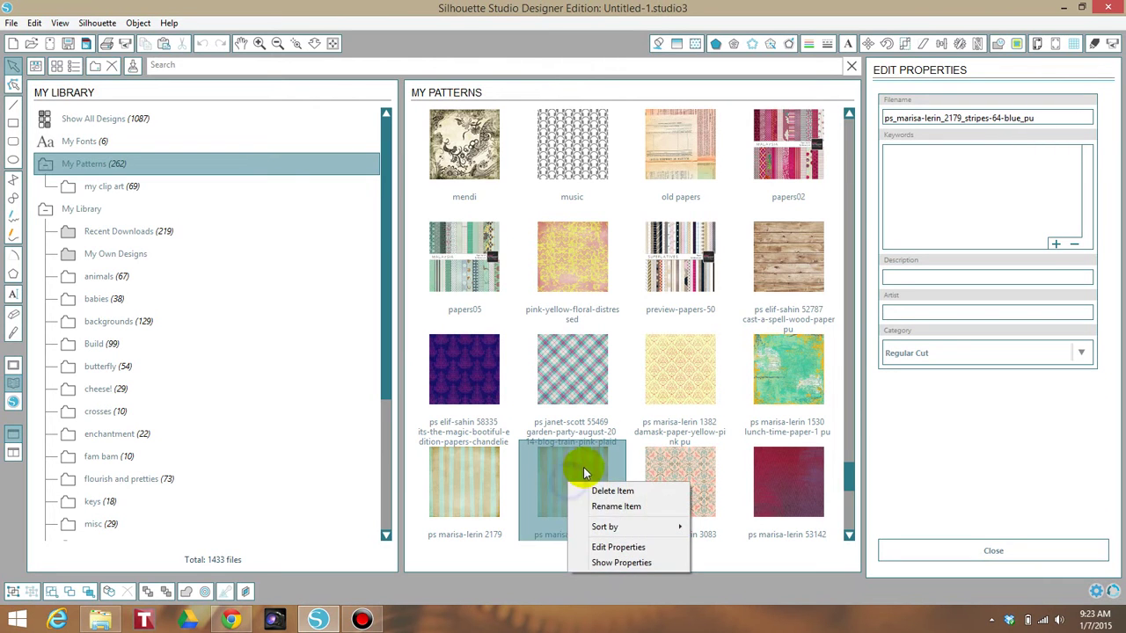
{"action": "left_click", "coordinate": [613, 490]}
Step: Select the remaining plaid pattern to open its properties
{"action": "scroll", "coordinate": [656, 413], "scroll_direction": "down", "scroll_amount": 3}
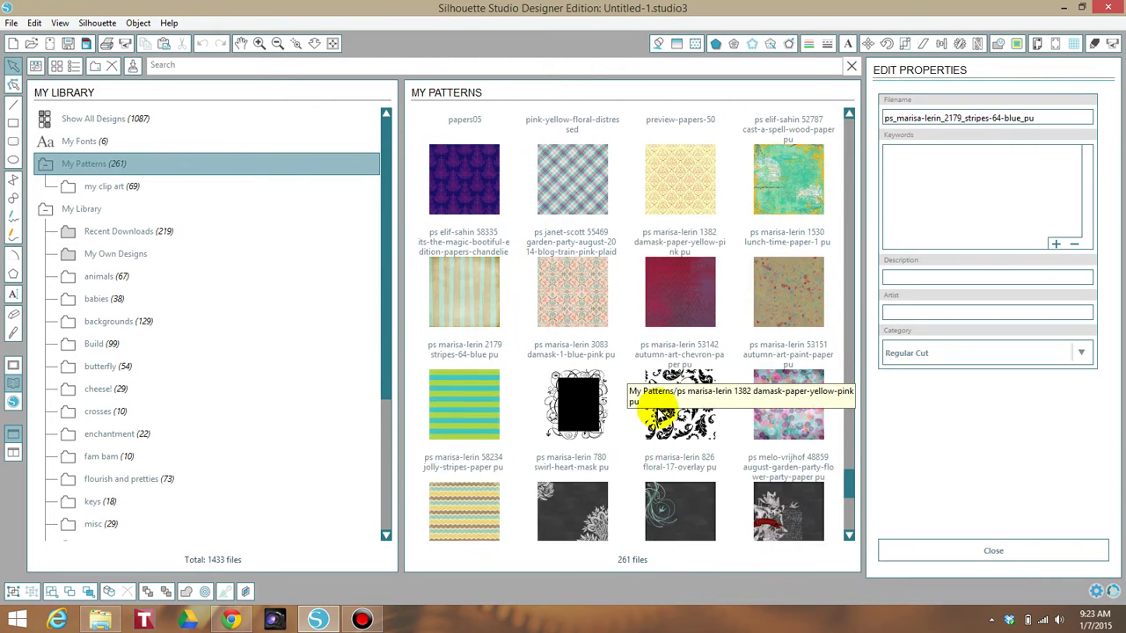
{"action": "scroll", "coordinate": [651, 405], "scroll_direction": "down", "scroll_amount": 5}
{"action": "scroll", "coordinate": [648, 403], "scroll_direction": "up", "scroll_amount": 8}
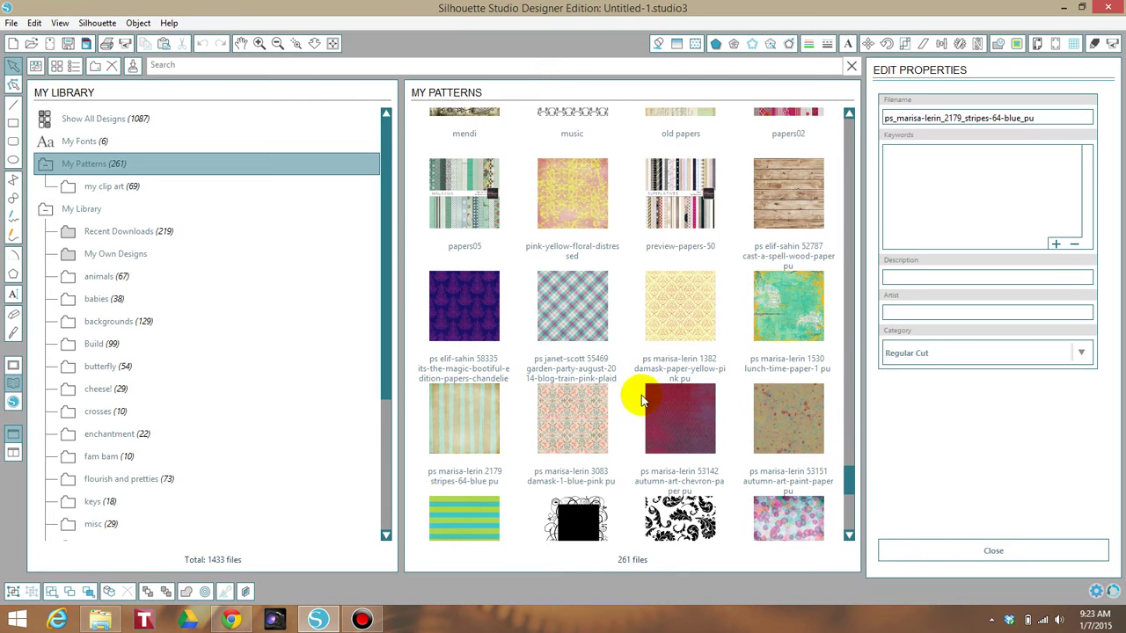
{"action": "left_click", "coordinate": [581, 317]}
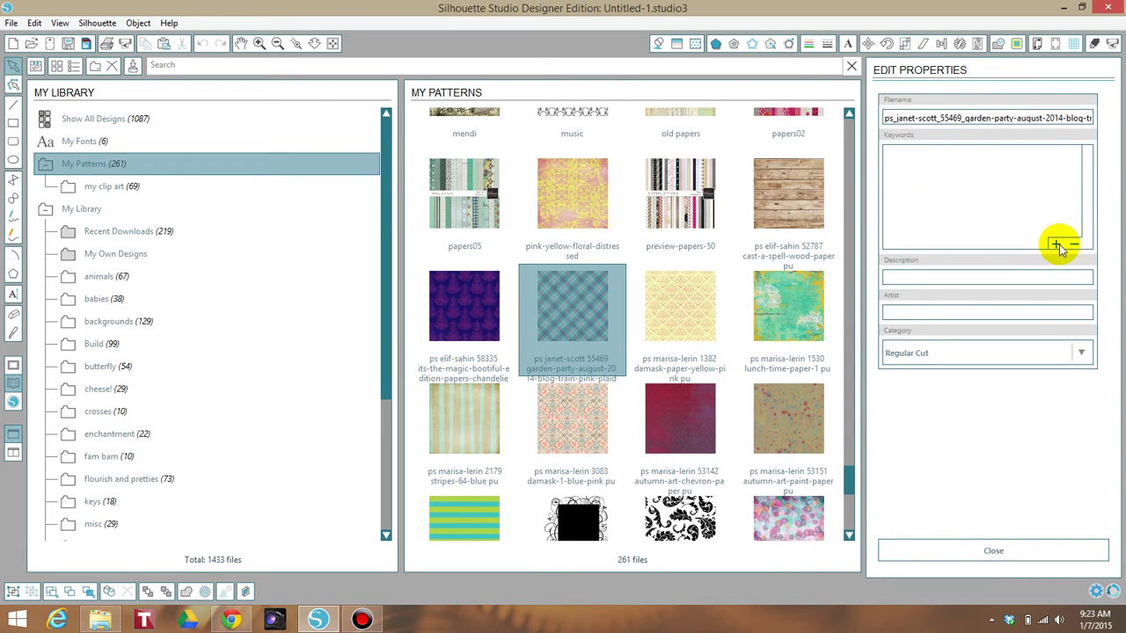
Step: Add the keyword 'plaid' to the pattern and check the Category options
{"action": "left_click", "coordinate": [1056, 244]}
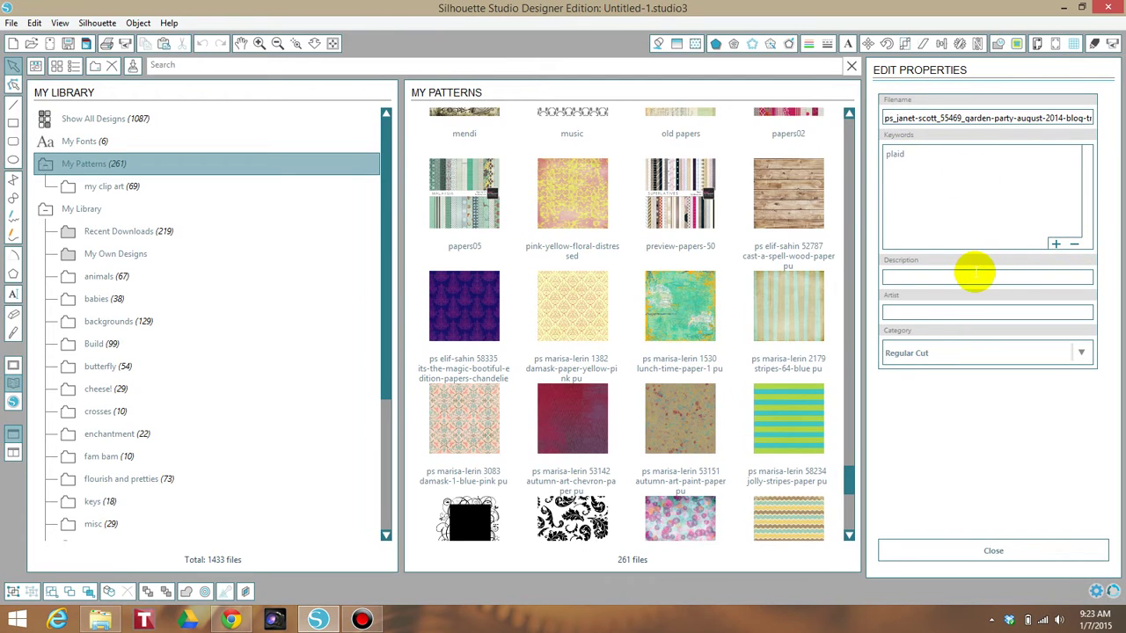
{"action": "left_click", "coordinate": [911, 354]}
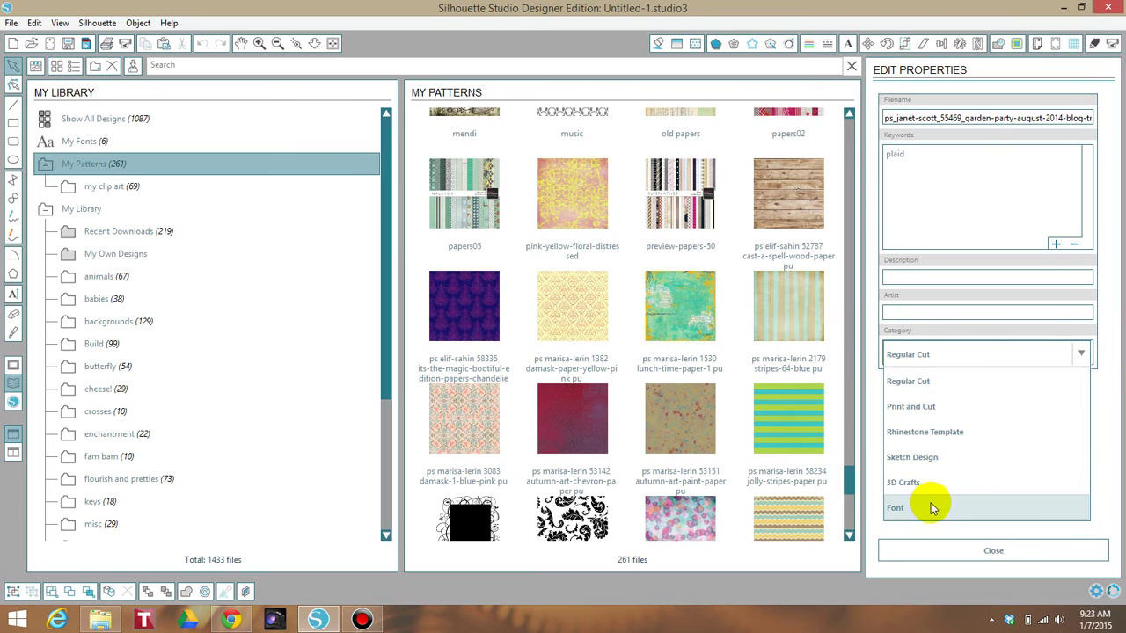
Step: Keep Regular Cut, close Edit Properties and scroll the 261-file My Patterns grid
{"action": "left_click", "coordinate": [1099, 428]}
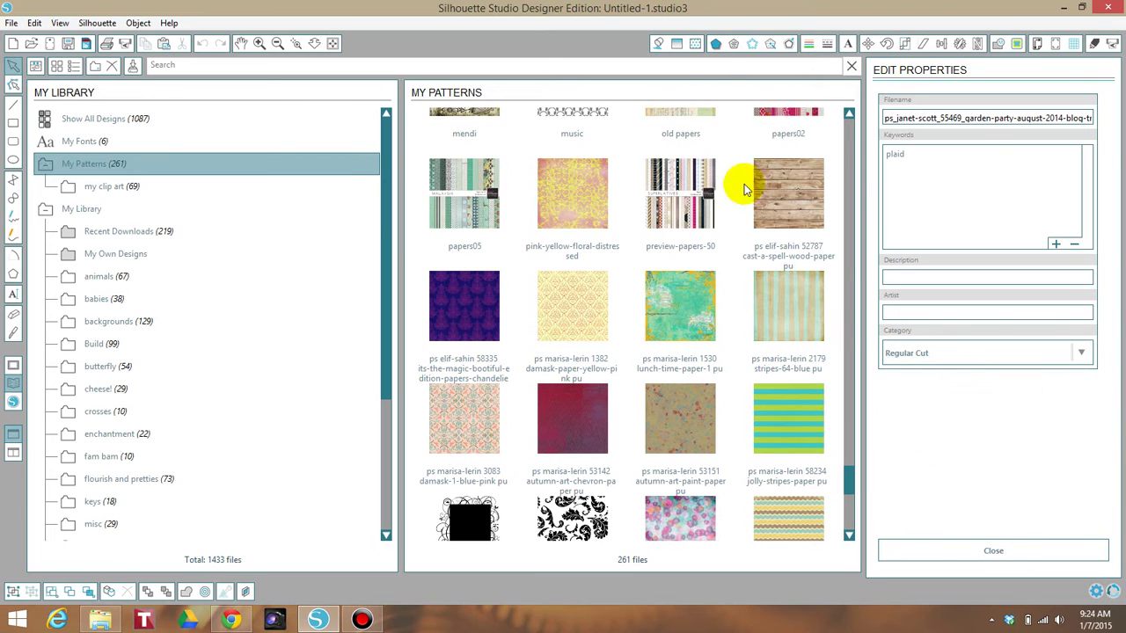
{"action": "left_click", "coordinate": [1026, 551]}
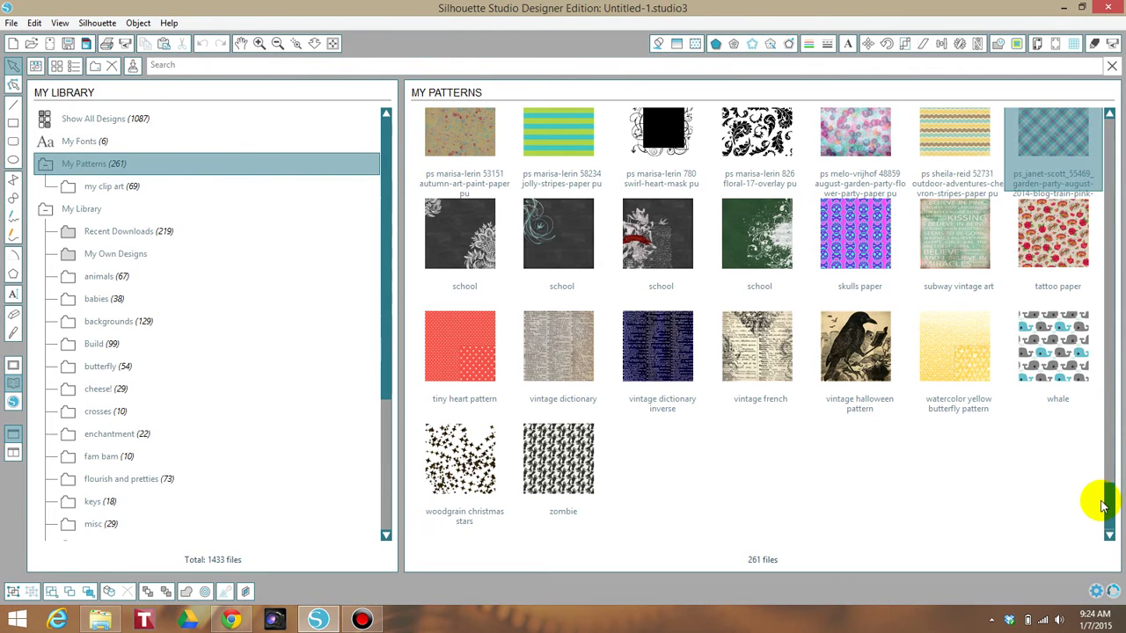
{"action": "left_click_drag", "start_coordinate": [1111, 498], "coordinate": [1106, 374]}
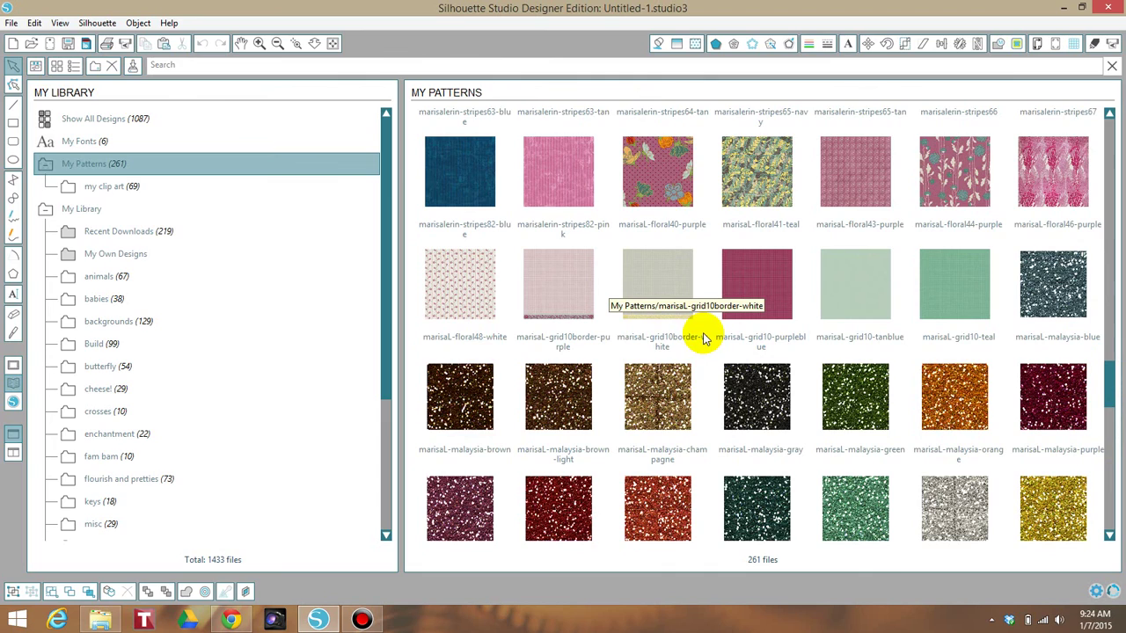